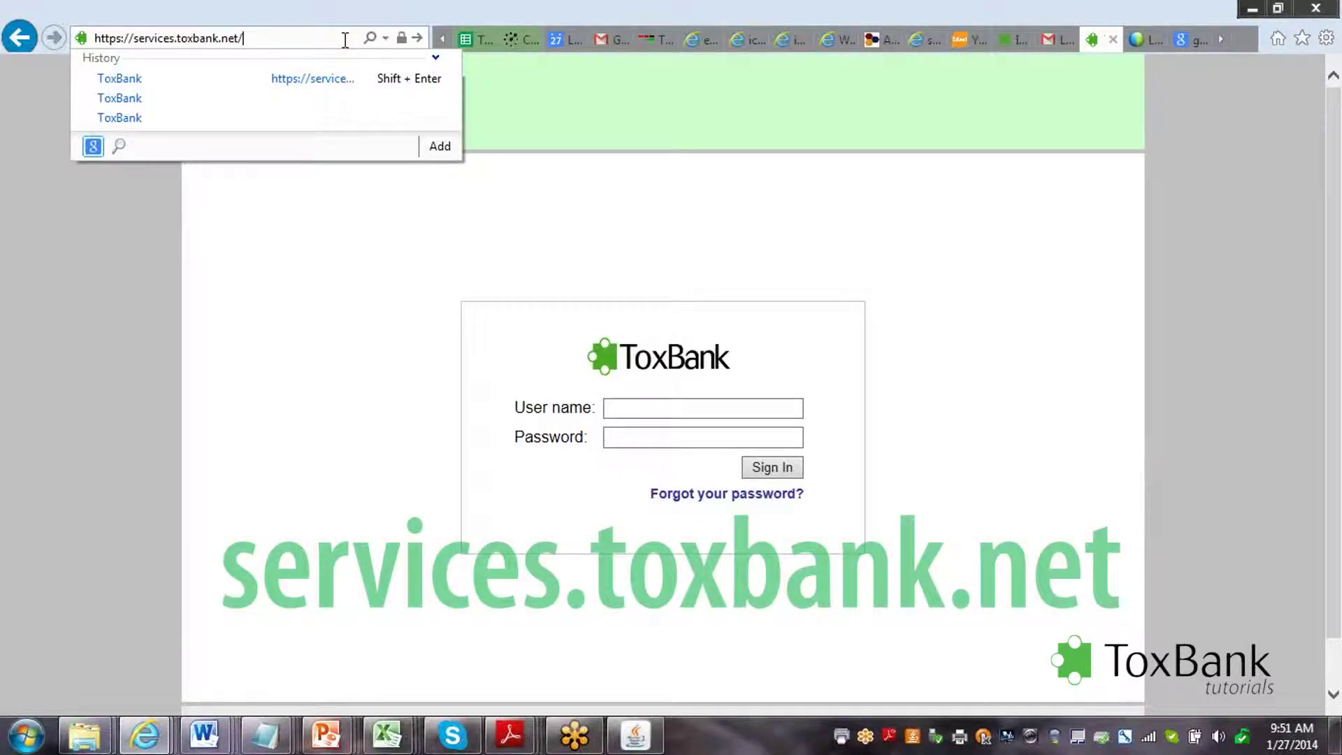
Load the ToxBank services page and sign in with the account's username and password.
key(Return)
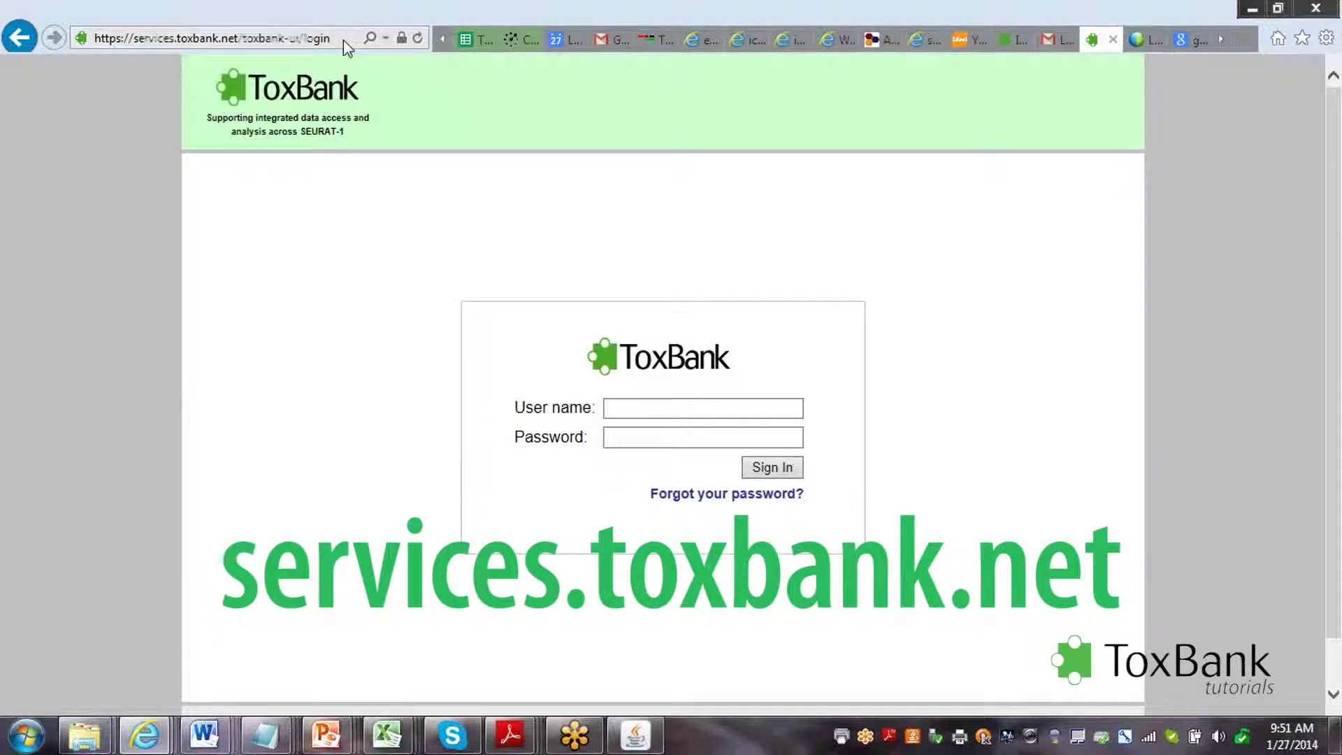
click(697, 405)
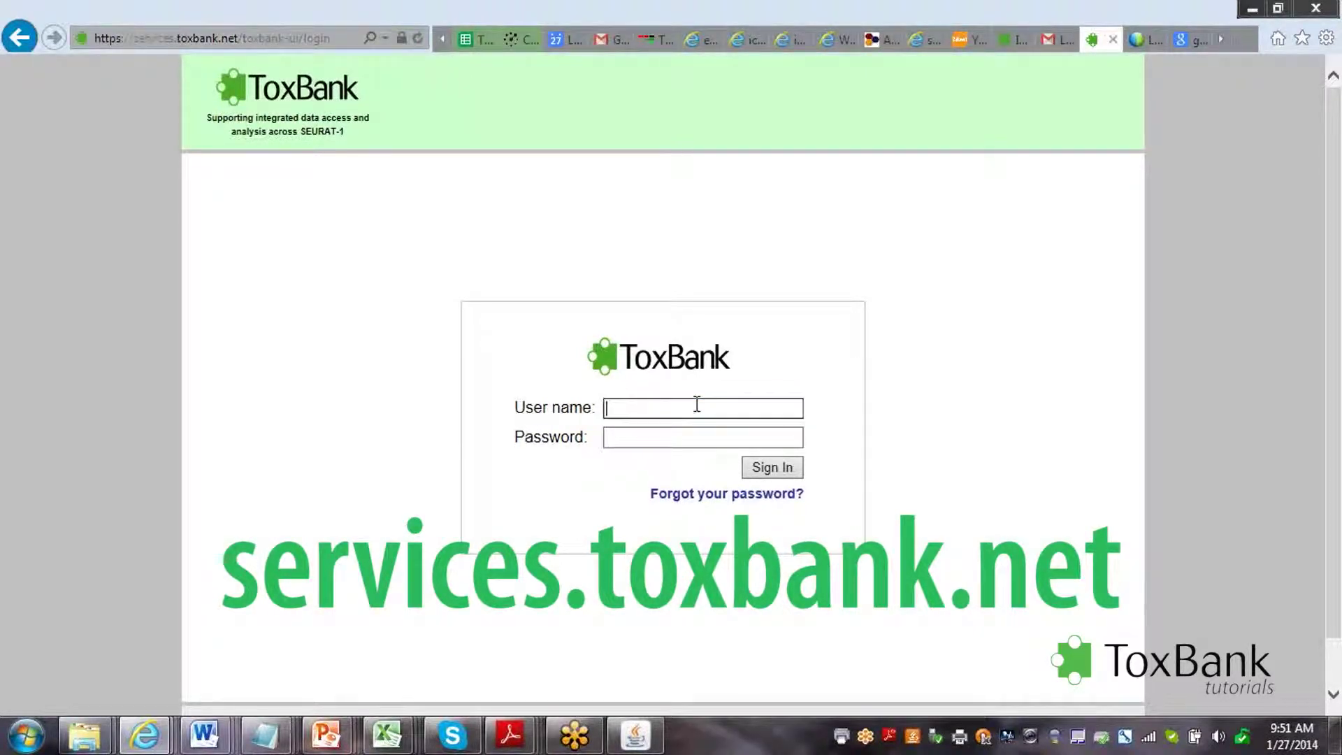
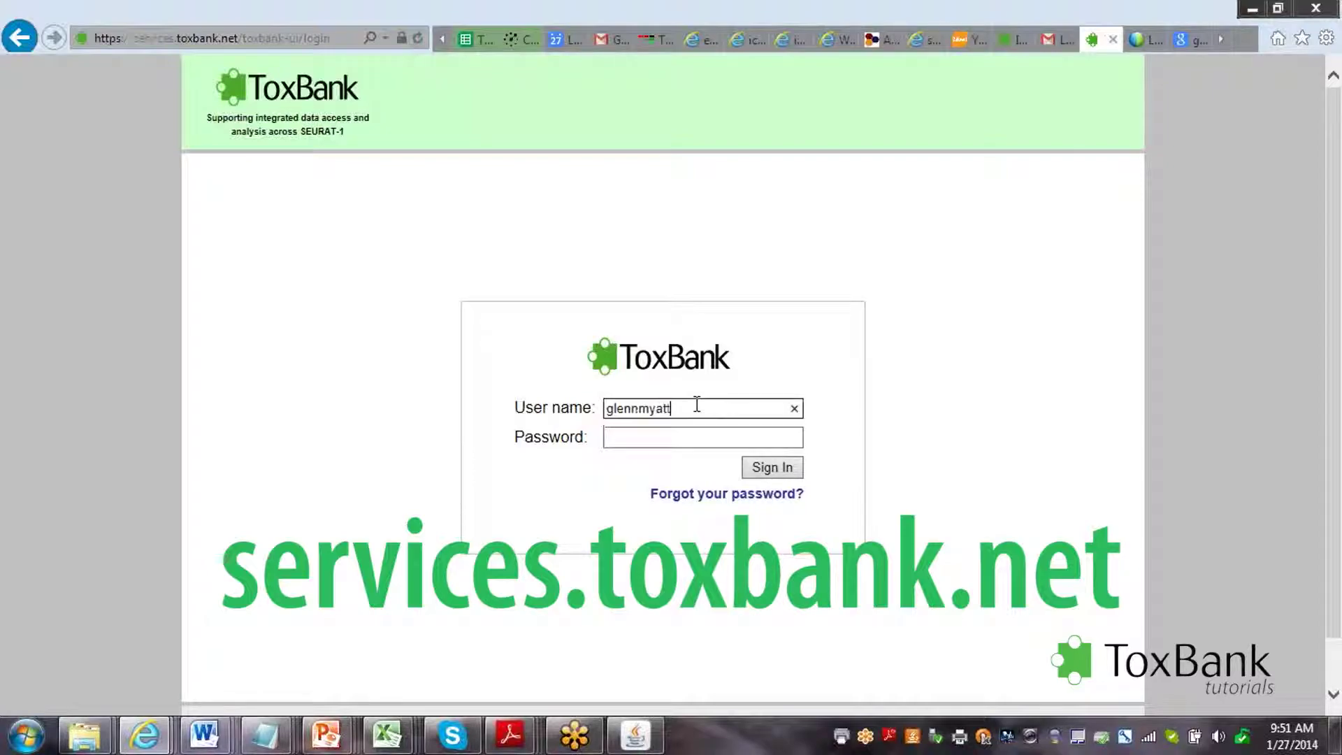
key(Tab)
text(•••••••••)
key(Return)
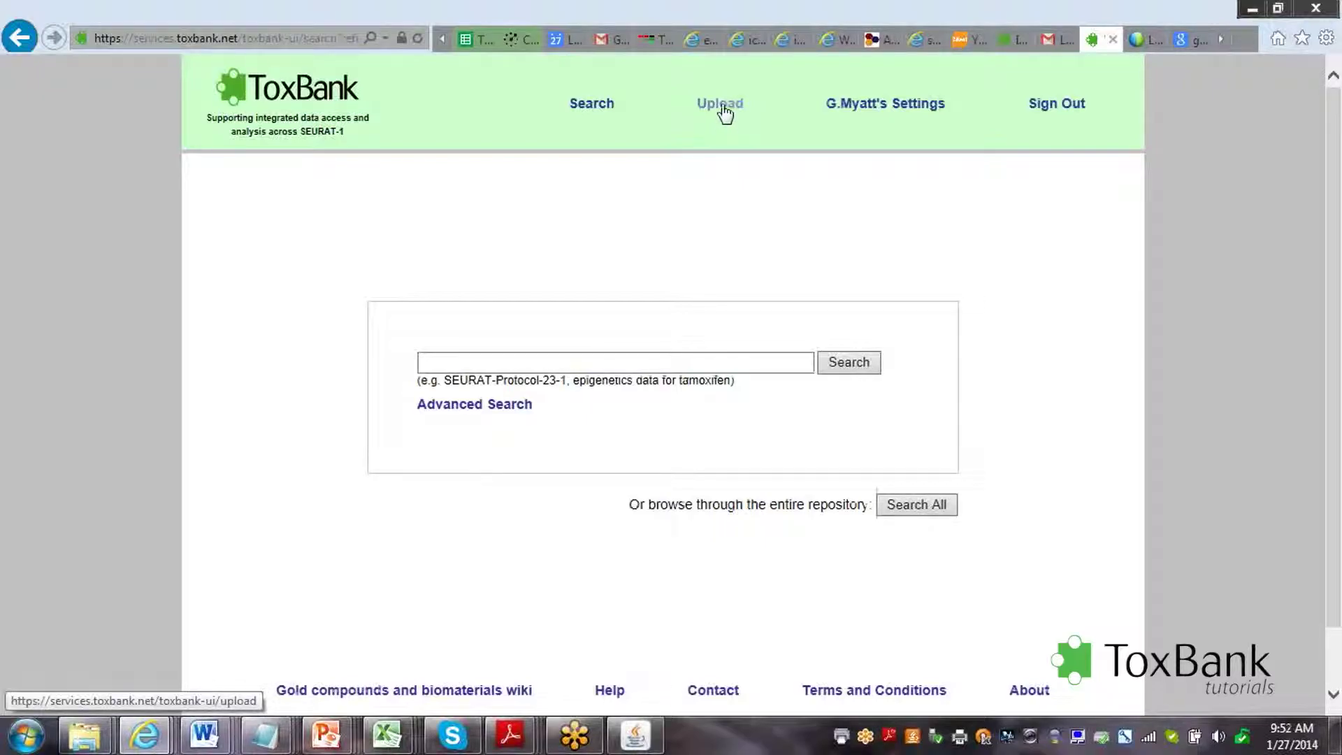
Start an Upload Investigation Data form and browse for the investigation file.
click(722, 109)
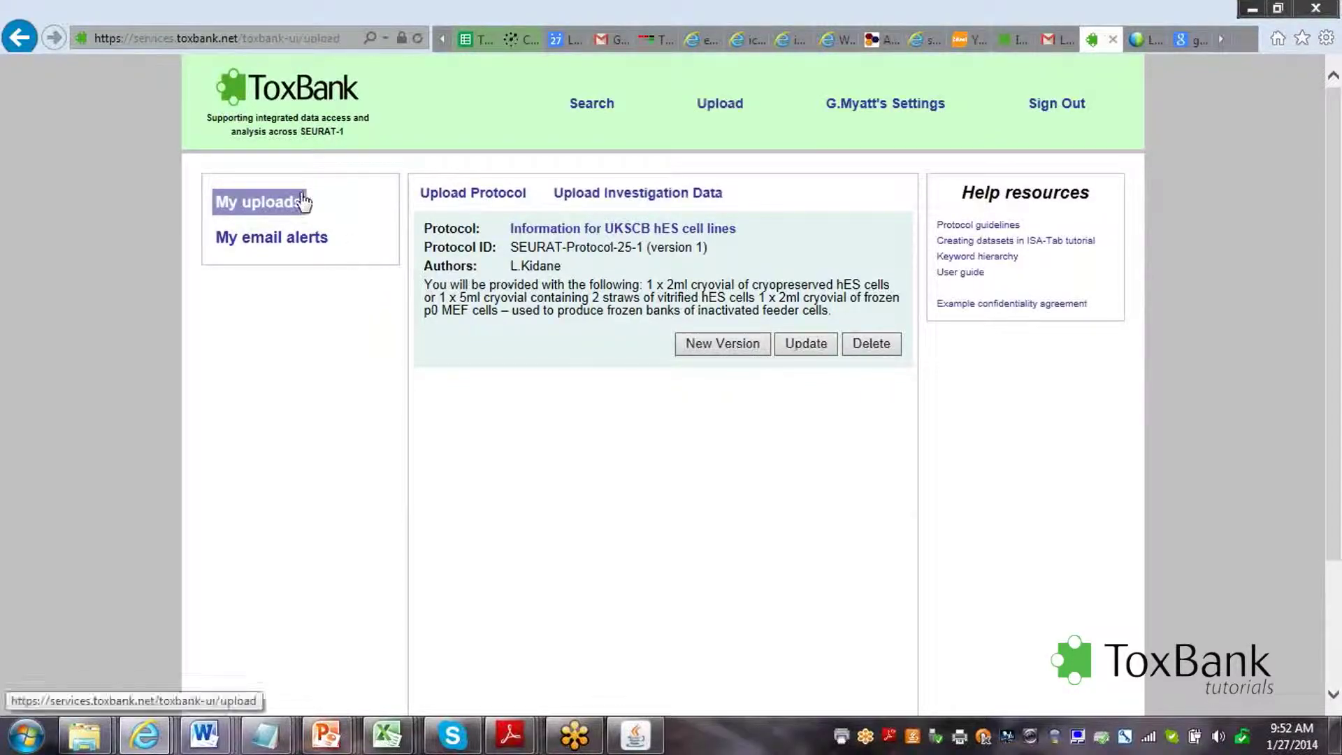
click(605, 199)
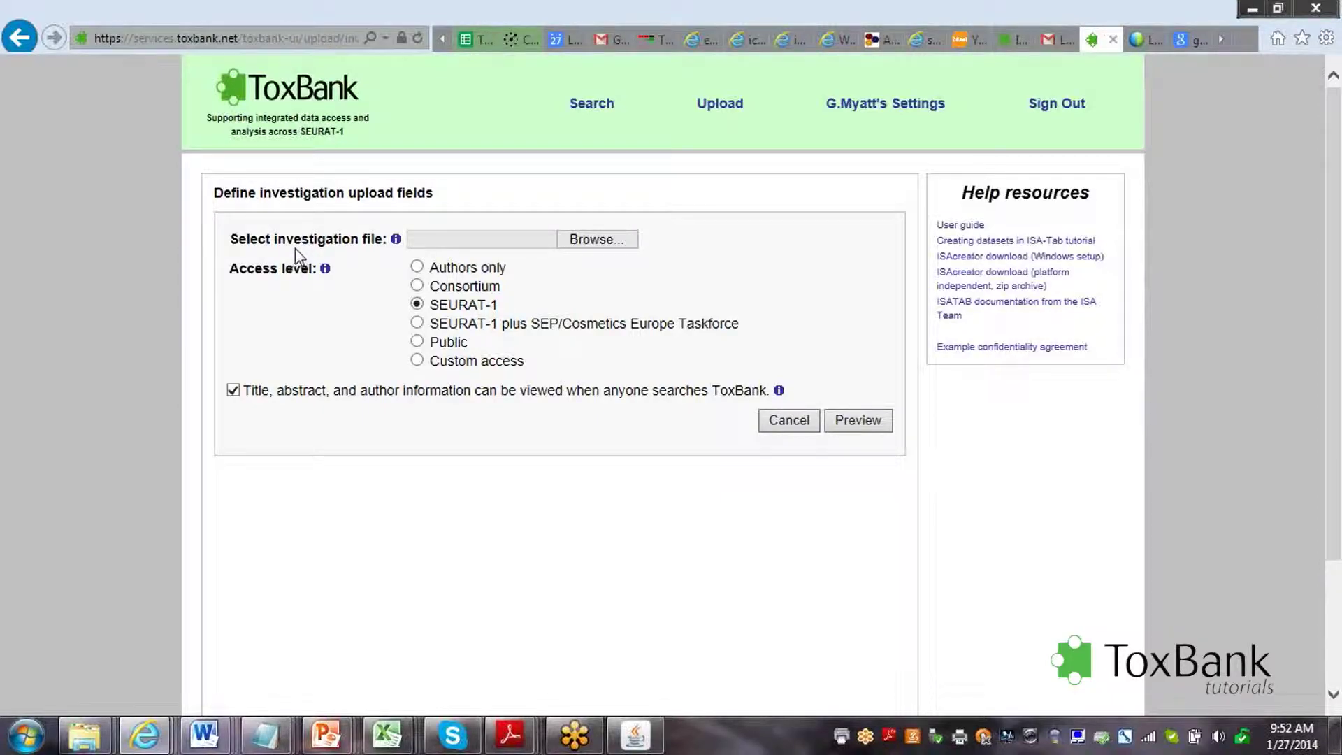
click(618, 244)
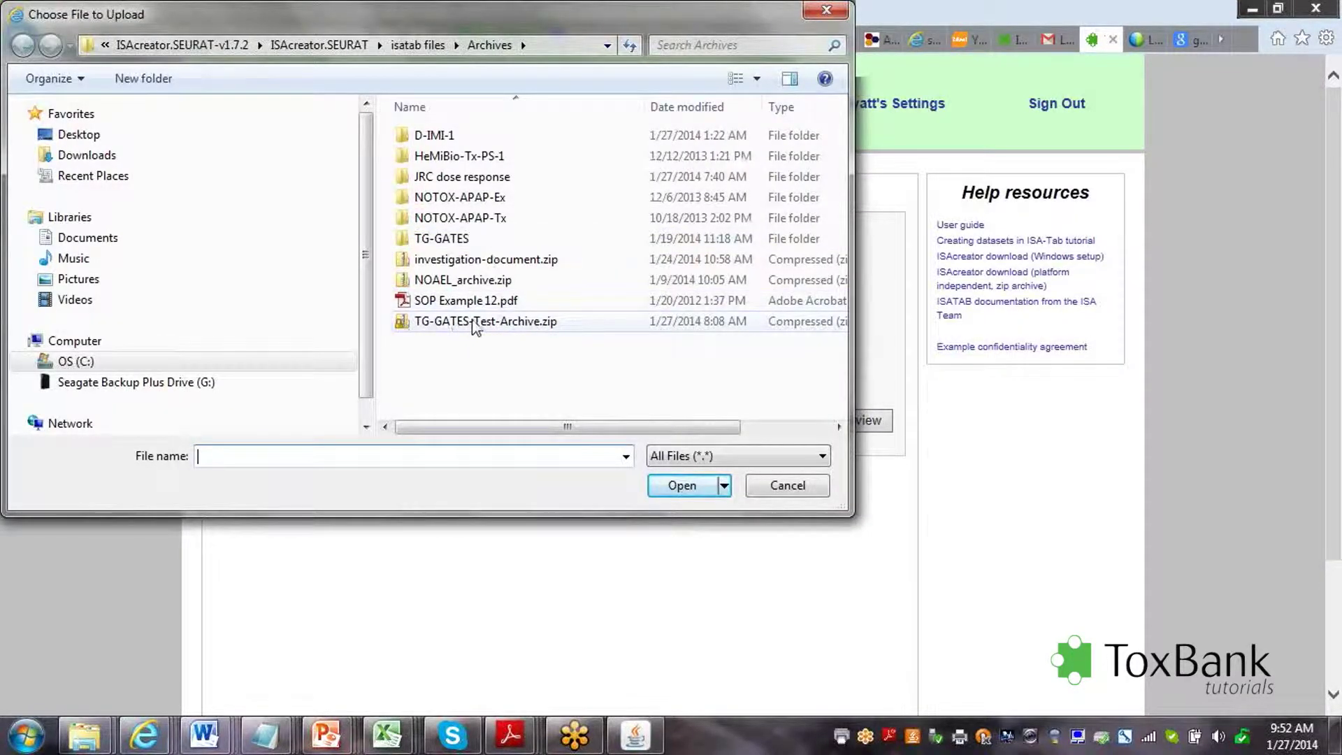
Select TG-GATES-Test-Archive.zip in the file chooser as the upload file.
click(475, 323)
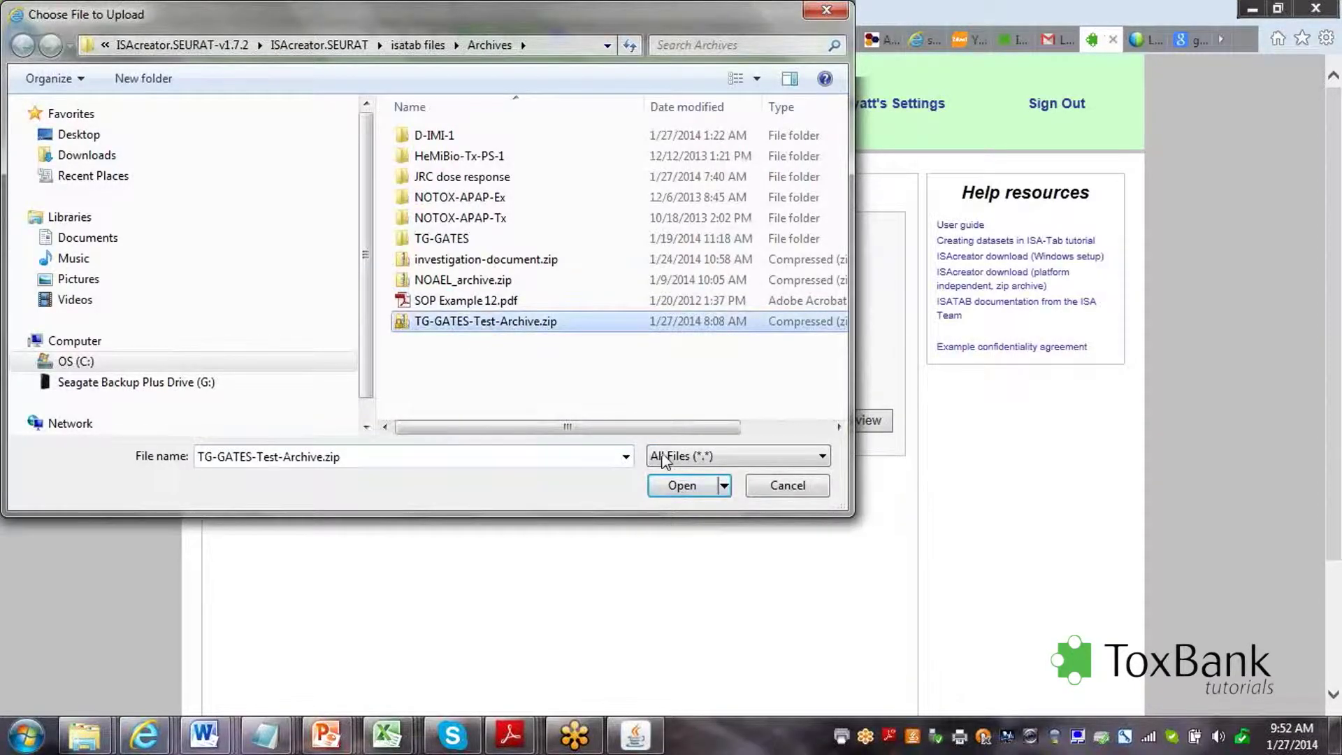
click(687, 487)
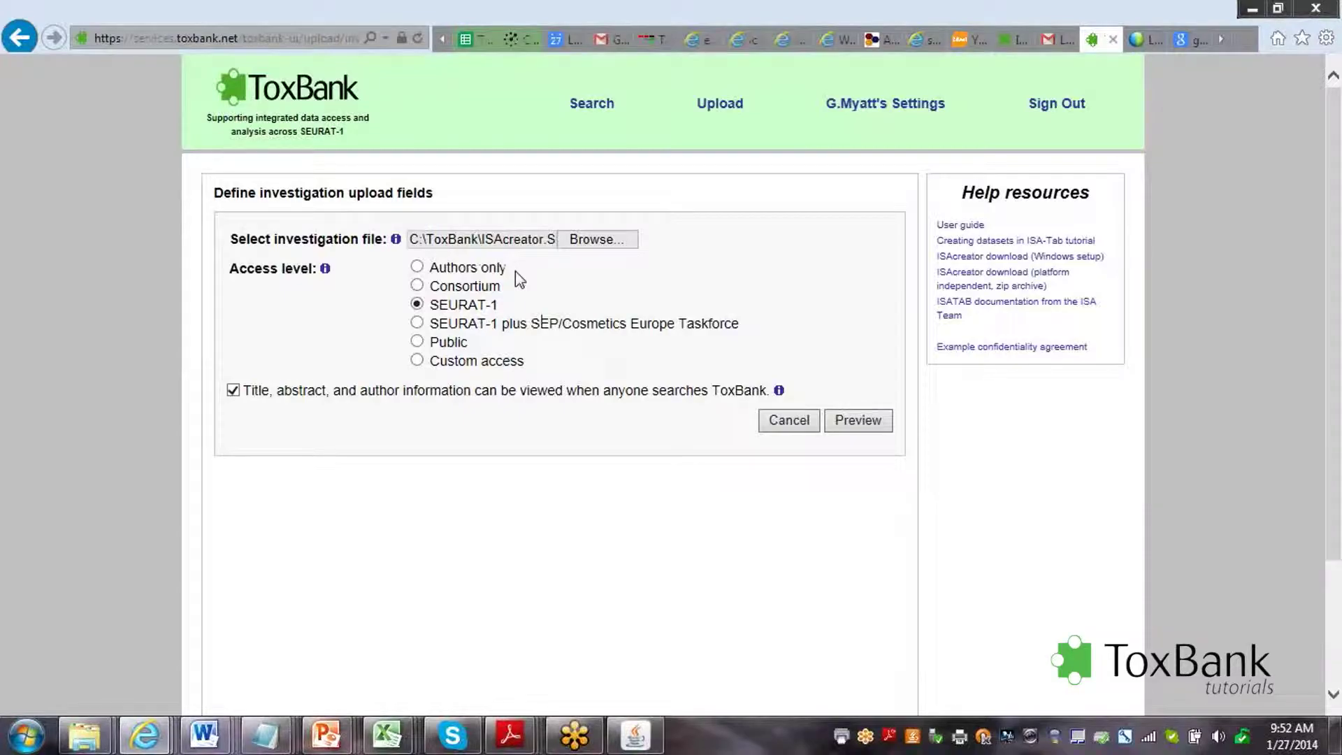
click(418, 267)
click(417, 287)
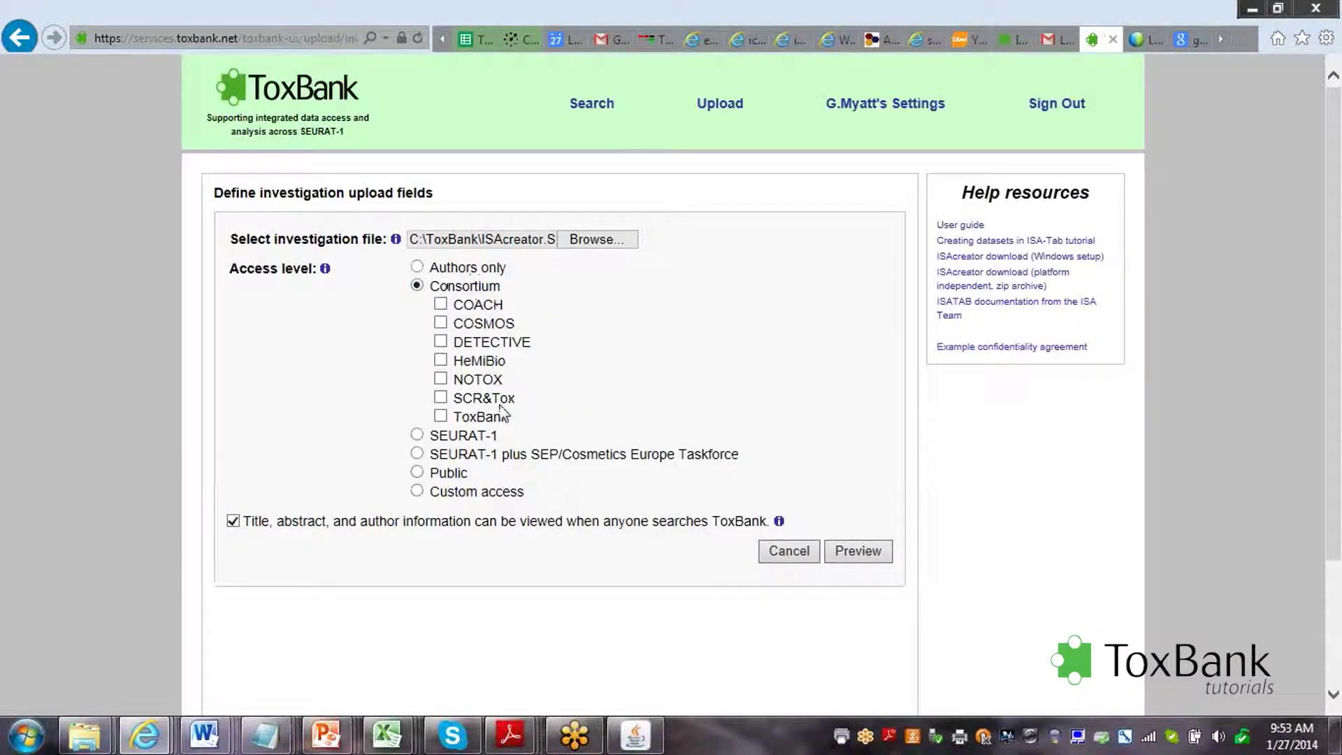
click(440, 417)
click(441, 361)
click(417, 436)
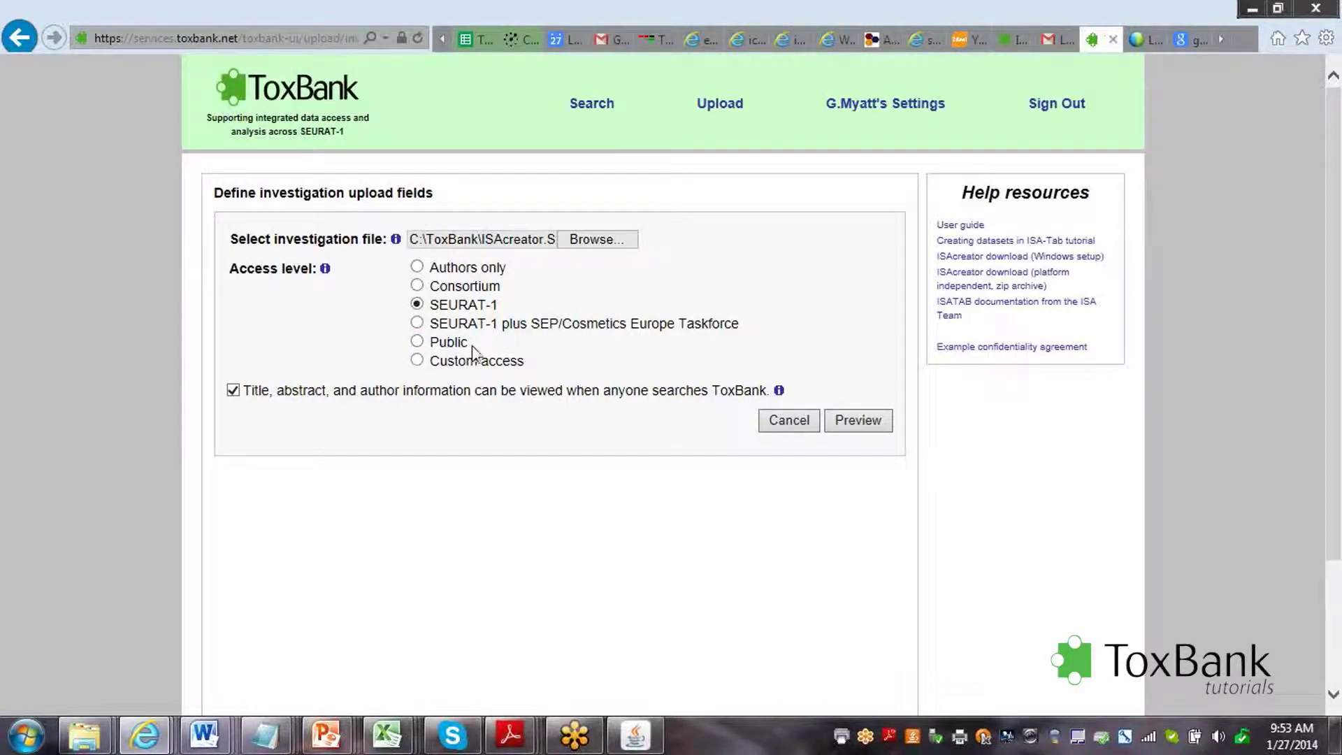
click(416, 360)
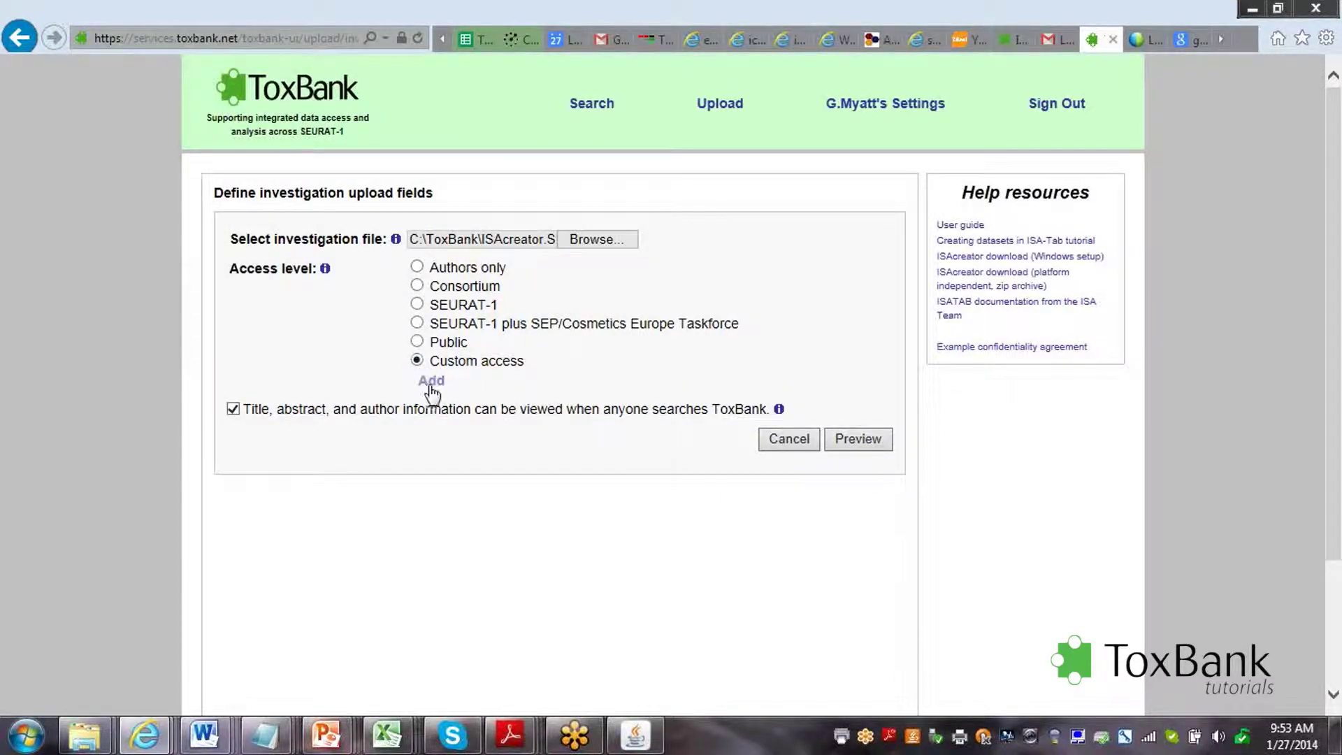
click(430, 380)
click(455, 386)
text(har)
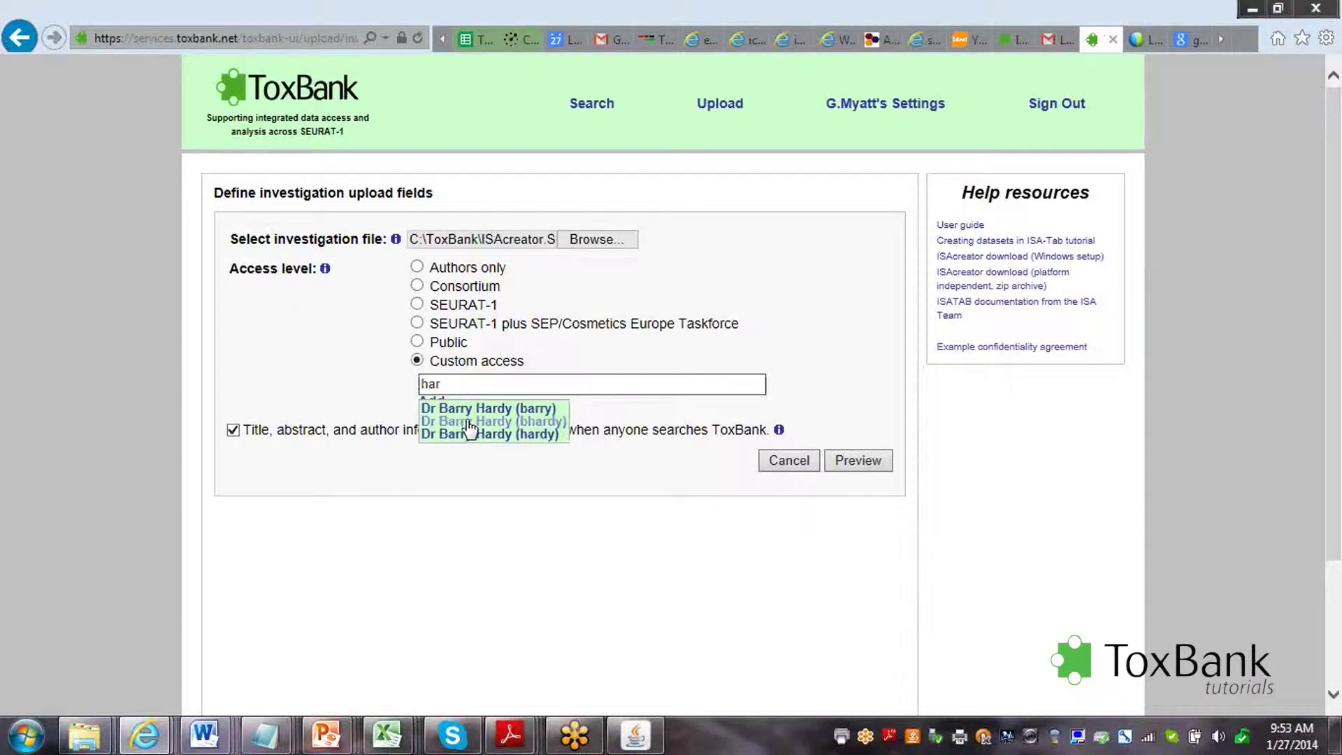
click(470, 423)
click(417, 305)
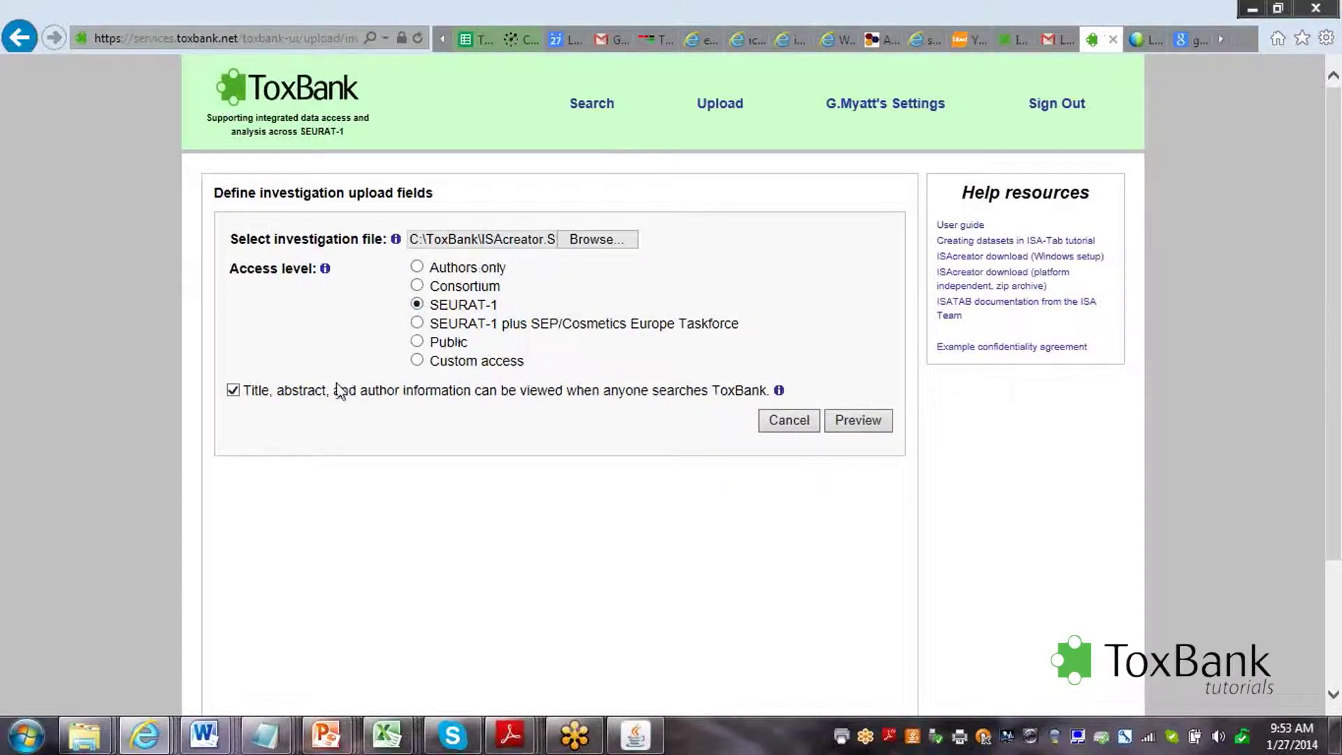
Submit the archive and preview the investigation 'TG Gate: The Toxicogenomics Project'.
click(864, 425)
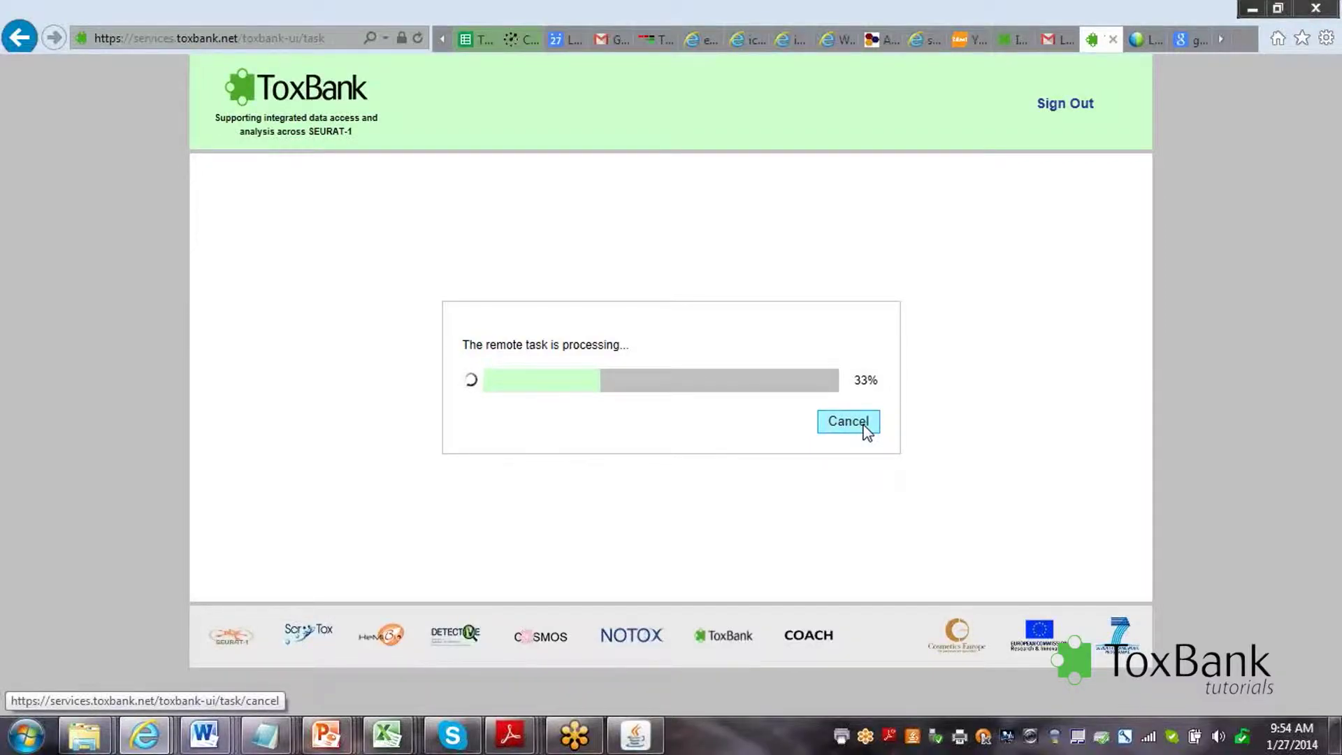
click(865, 423)
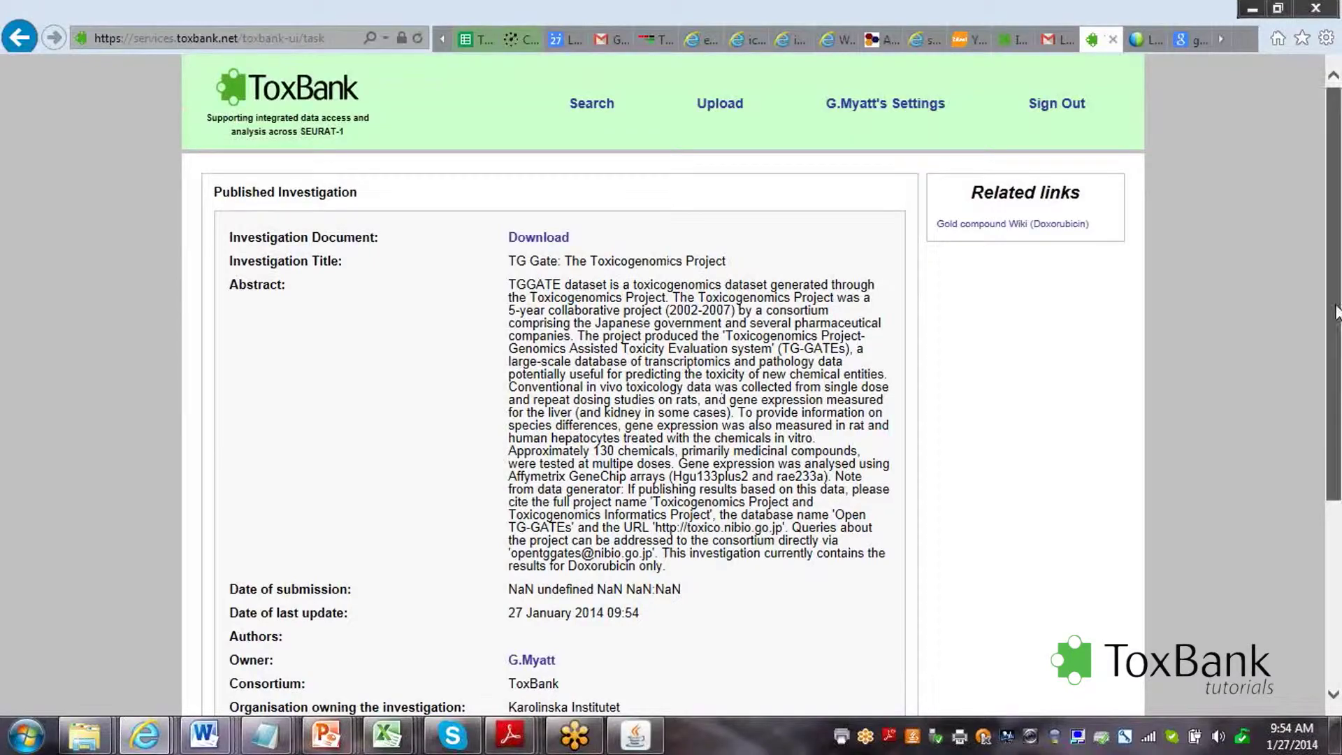
Publish 'TG Gate: The Toxicogenomics Project' from the bottom of its preview page.
drag(1334, 311, 1335, 493)
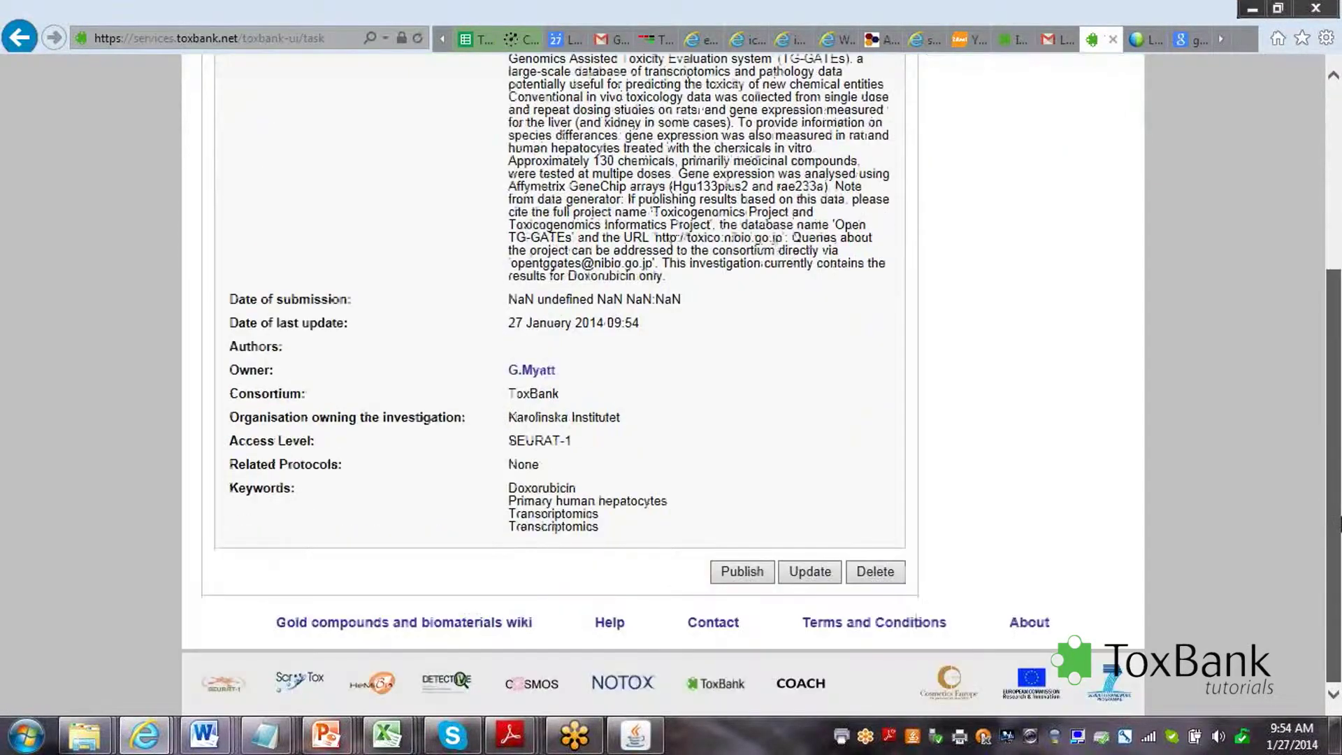
click(743, 572)
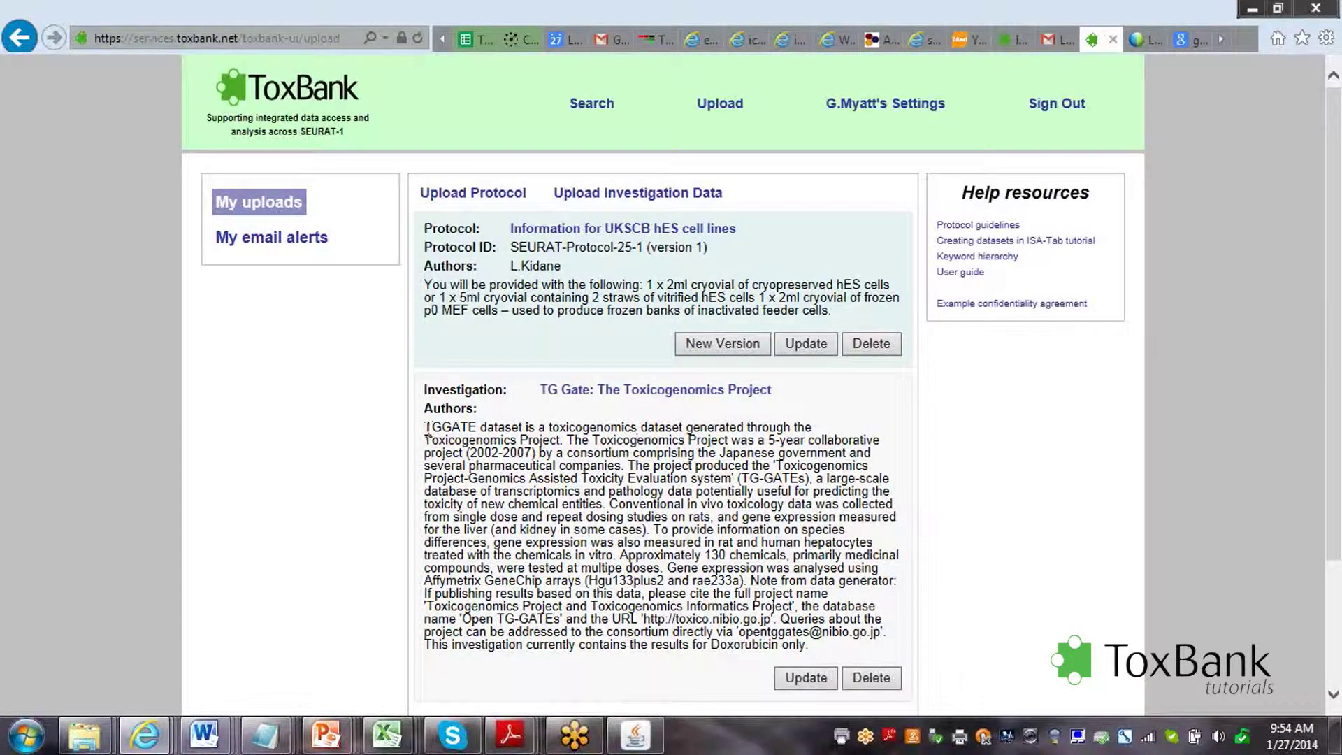
Copy TGGATE from the description and run a repository search for it.
drag(426, 427, 478, 433)
key(ctrl+c)
click(591, 112)
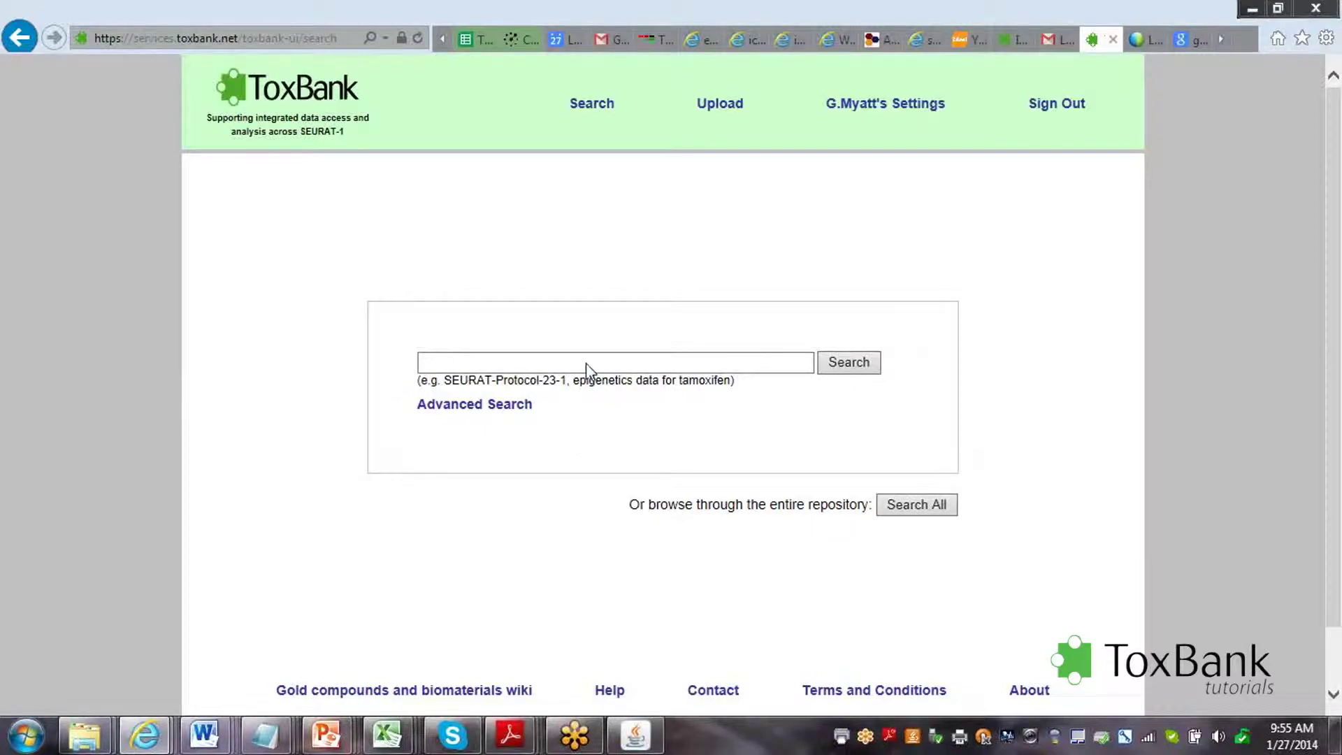
click(572, 361)
key(ctrl+v)
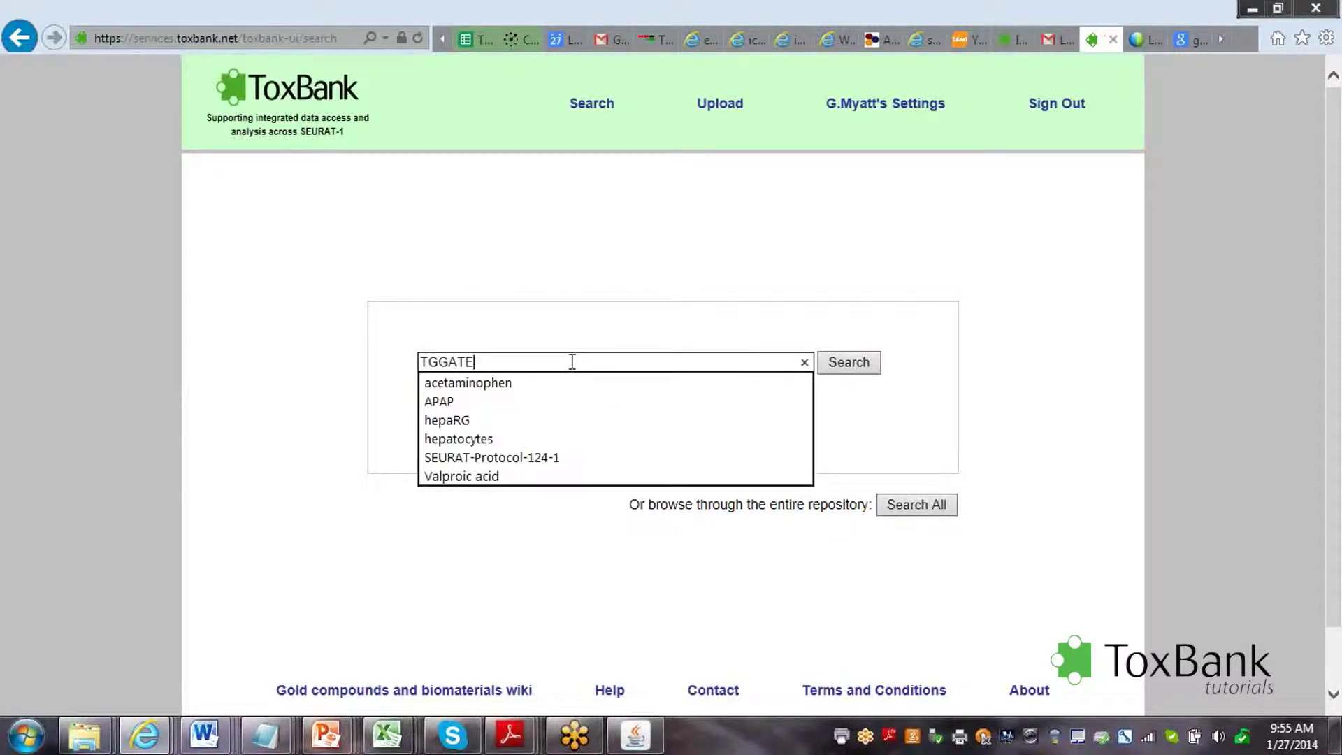
click(847, 365)
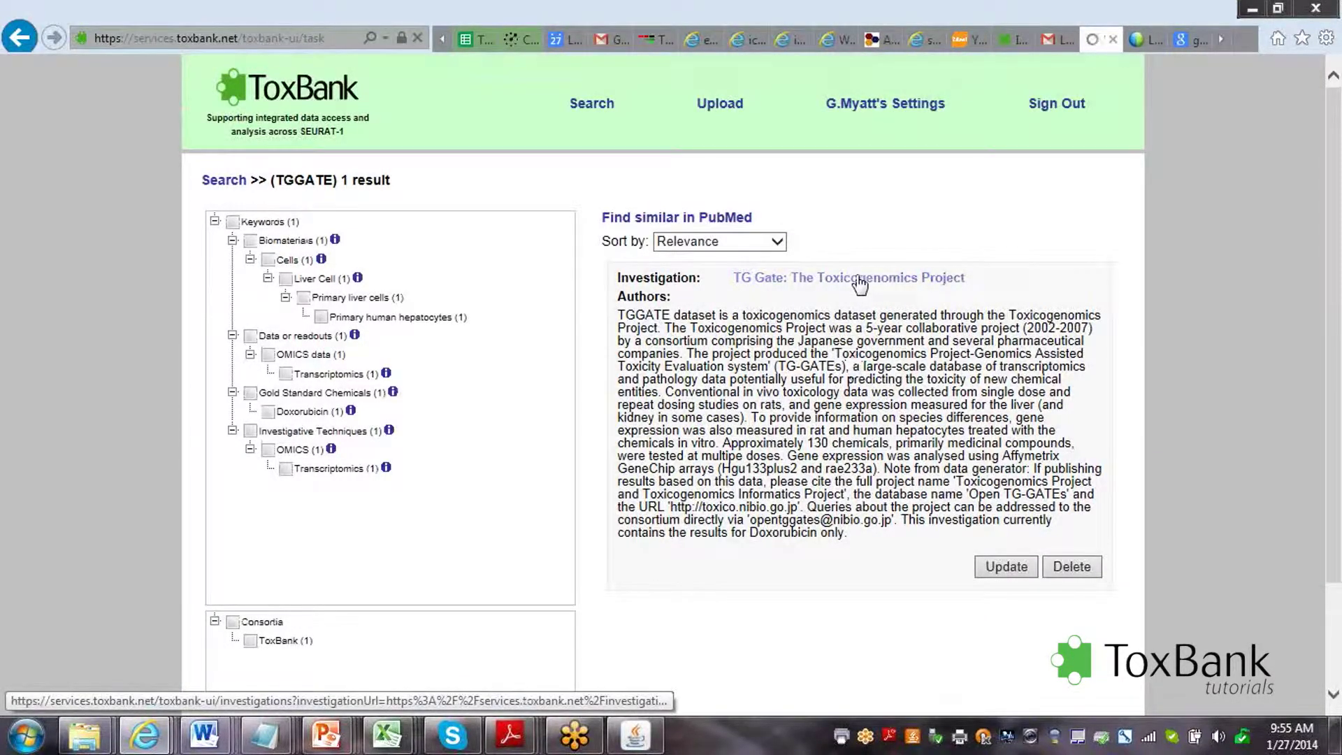
Open the TG Gate search result and download its investigation-document.zip.
click(859, 283)
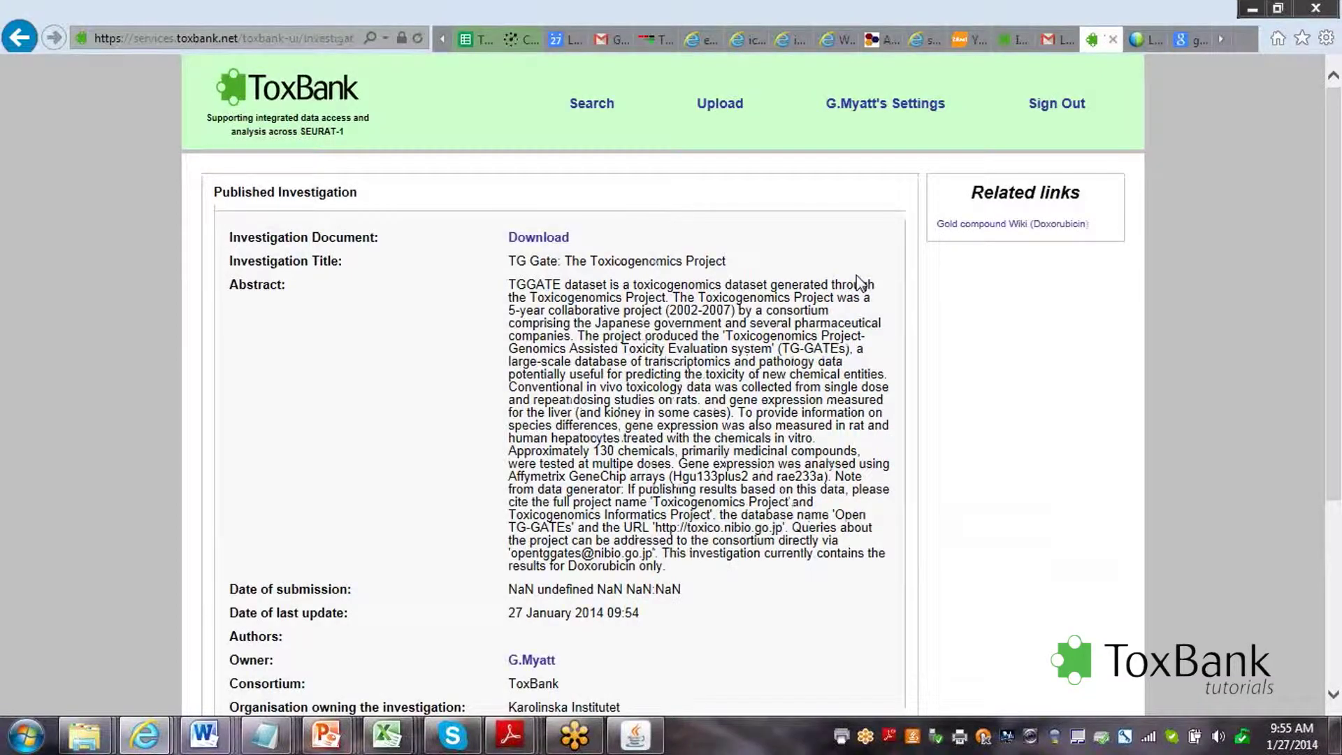
click(532, 240)
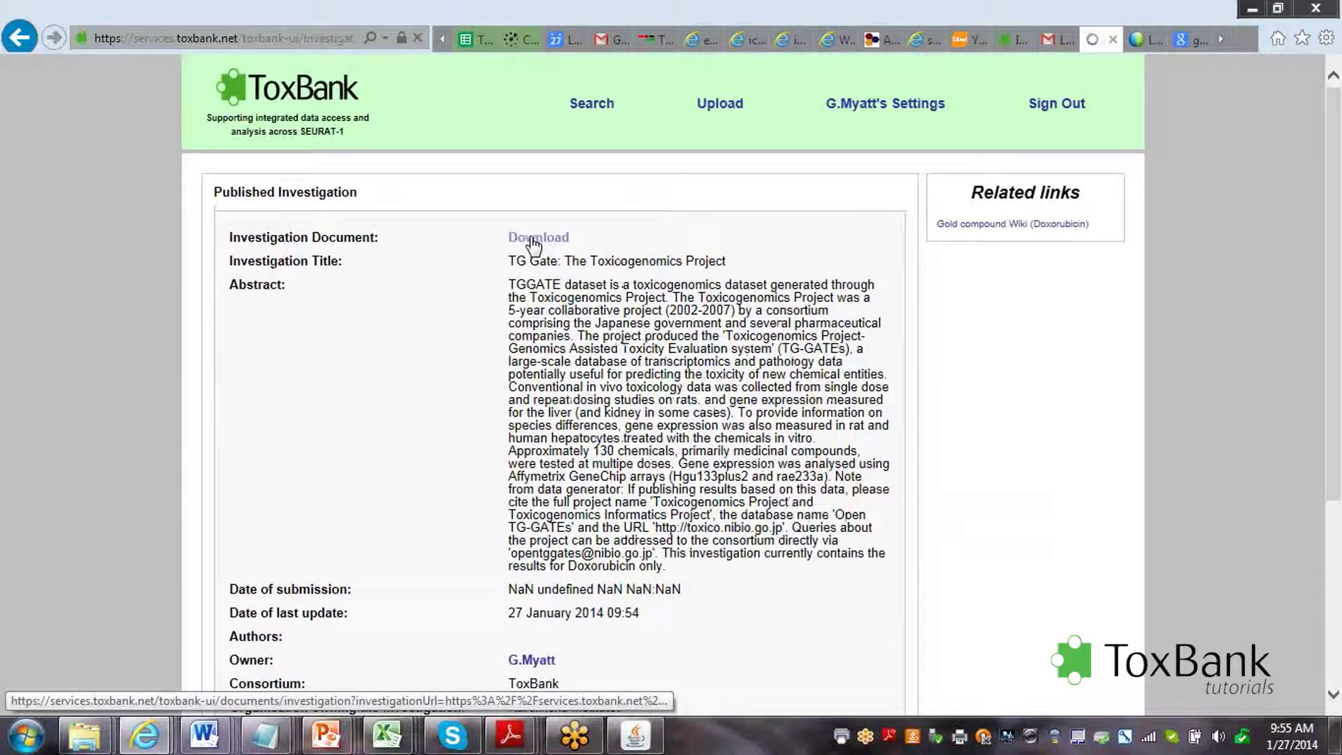